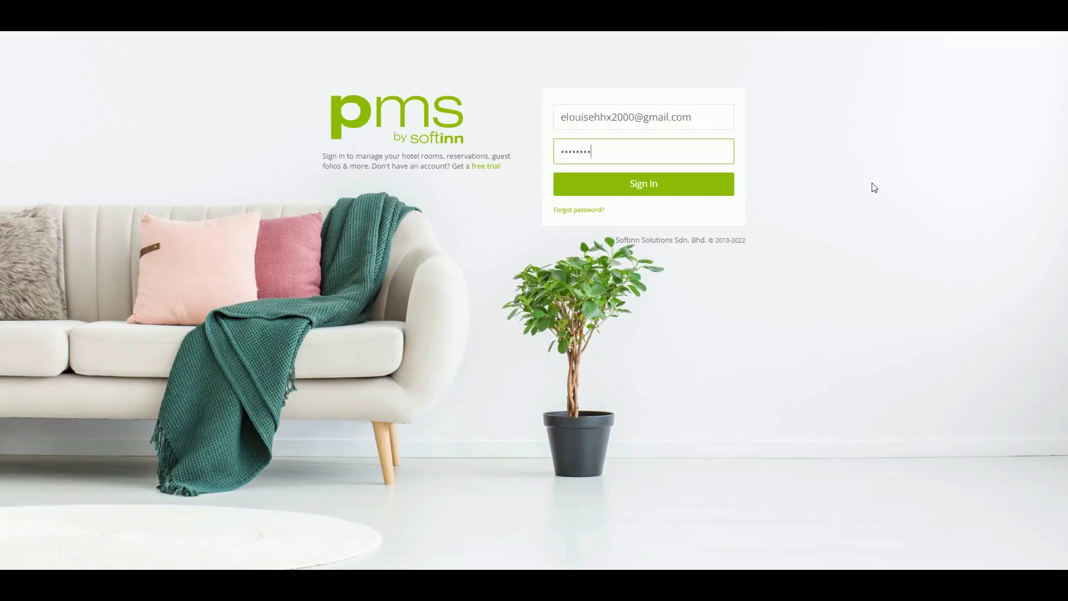
- Sign in, then go to OTHERS > SETUP > All Setup > PMS x BE Sync Settings
{"action": "key", "text": "Return"}
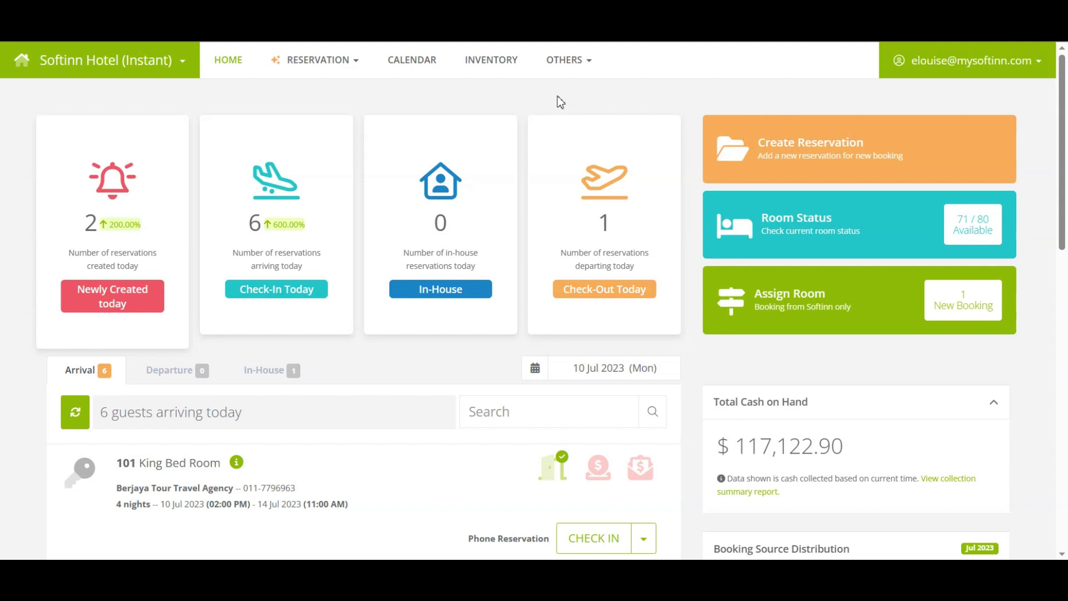
{"action": "left_click", "coordinate": [580, 59]}
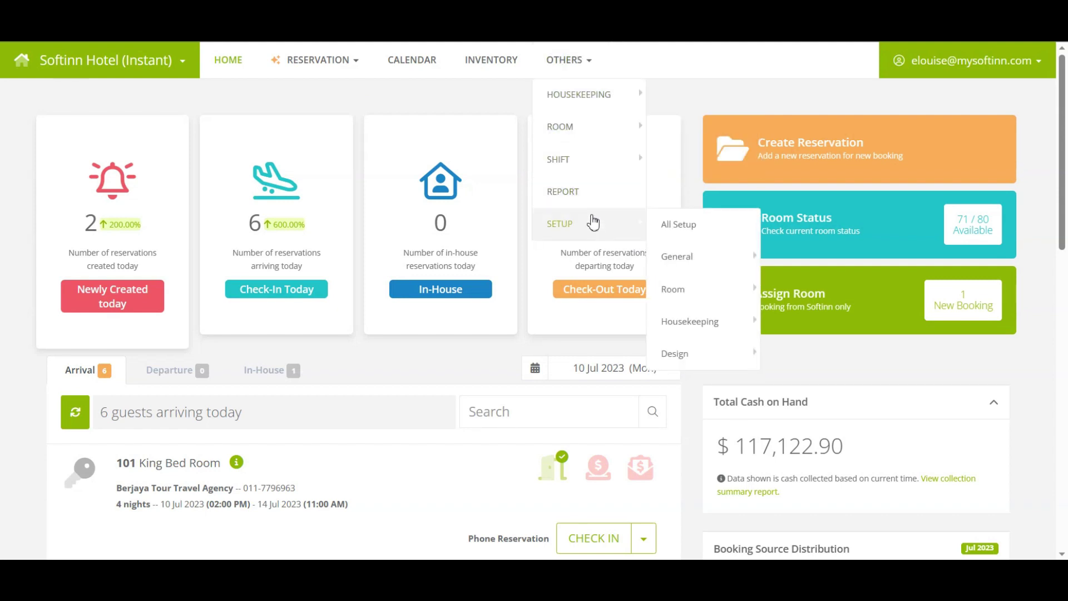
{"action": "left_click", "coordinate": [593, 222]}
{"action": "left_click", "coordinate": [712, 234]}
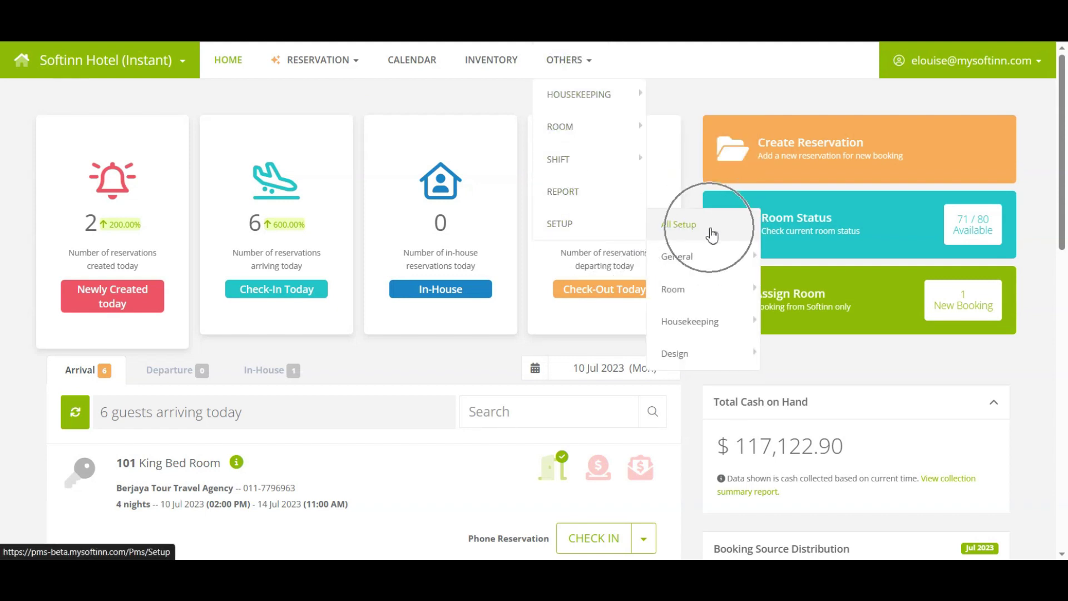
{"action": "scroll", "coordinate": [191, 352], "scroll_direction": "down", "scroll_amount": 5}
{"action": "left_click", "coordinate": [193, 389]}
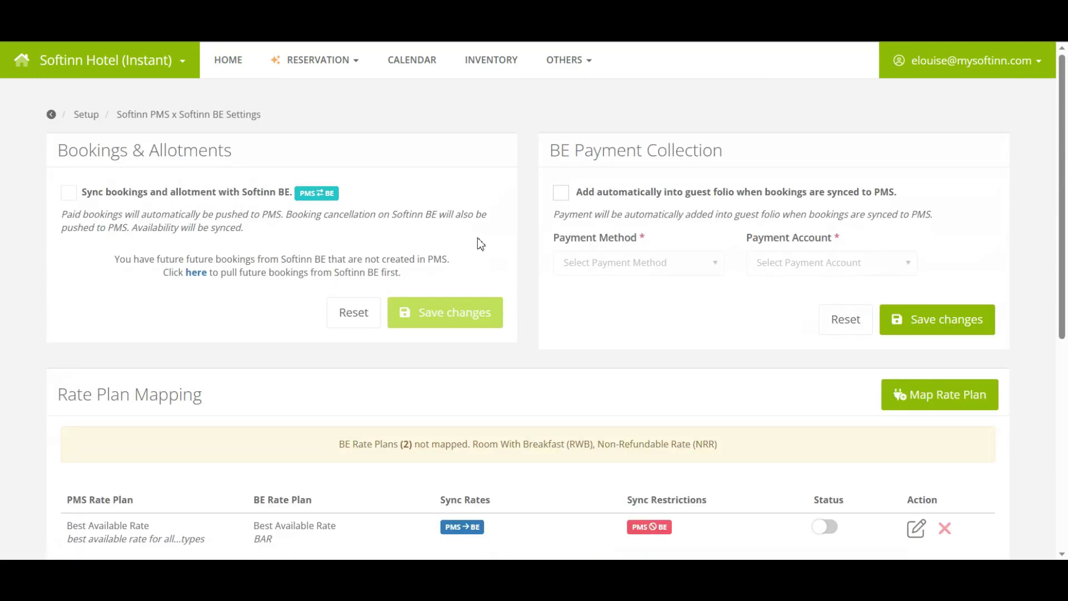
{"action": "scroll", "coordinate": [712, 375], "scroll_direction": "down", "scroll_amount": 4}
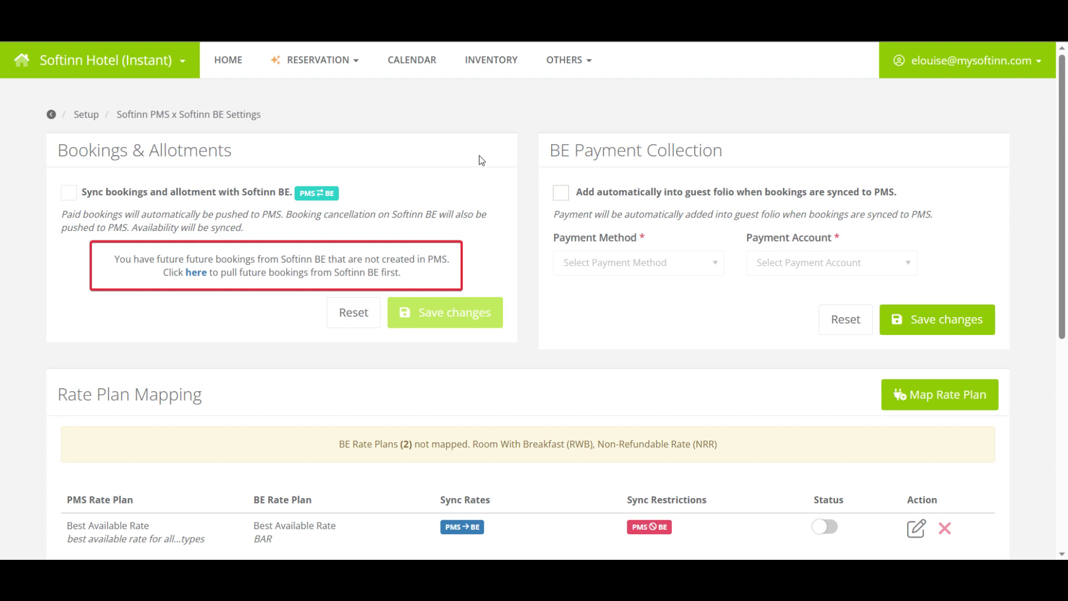
- Use the 'here' link to pull all future Softinn BE bookings into the PMS, confirming with 'Yes, proceed!'
{"action": "left_click", "coordinate": [200, 272]}
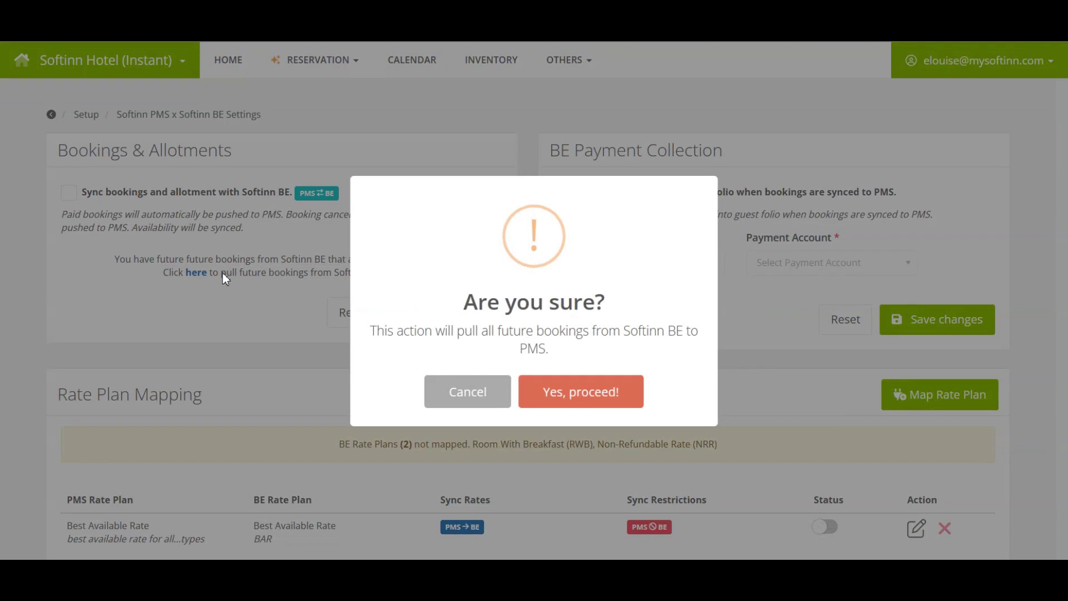
{"action": "left_click", "coordinate": [580, 396]}
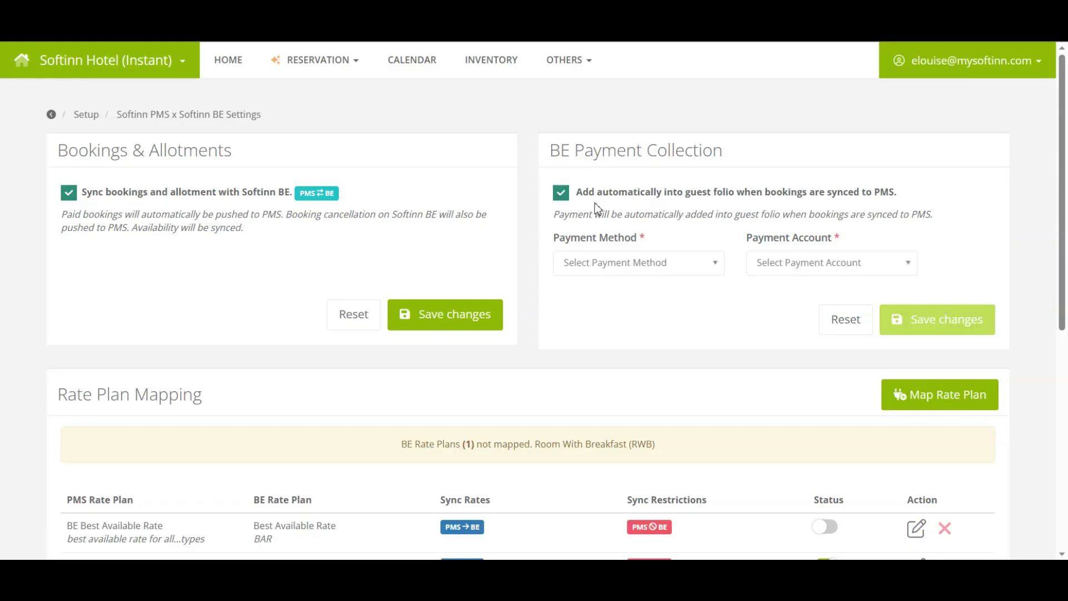
- Save BE Payment Collection with payment method Corporate Account and payment account Softinn
{"action": "left_click", "coordinate": [638, 262]}
{"action": "left_click", "coordinate": [600, 410]}
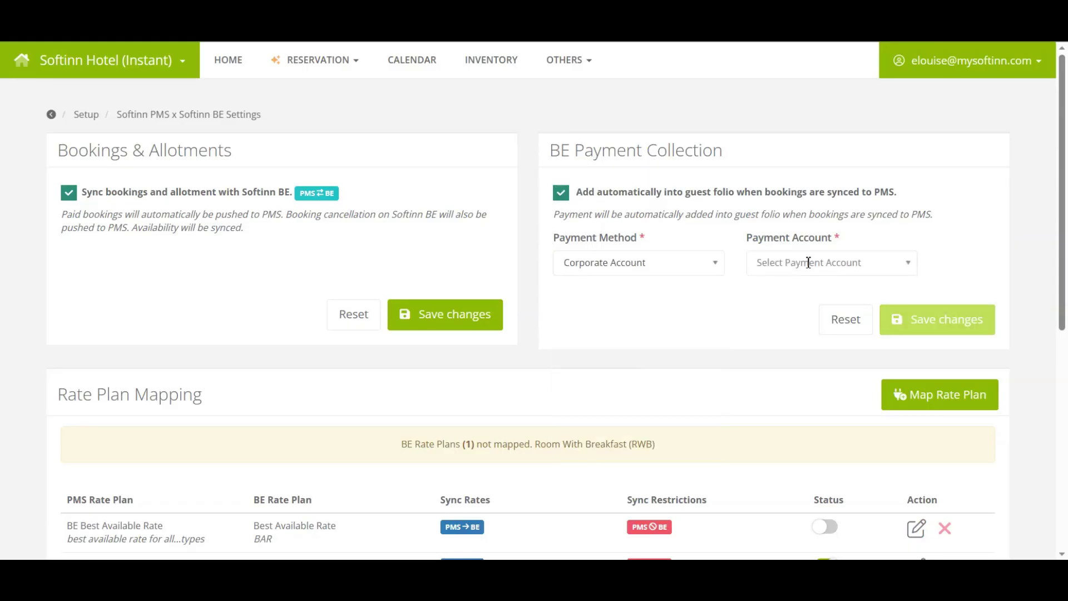
{"action": "left_click", "coordinate": [811, 262]}
{"action": "left_click", "coordinate": [789, 393]}
{"action": "left_click", "coordinate": [932, 315]}
{"action": "left_click", "coordinate": [584, 378]}
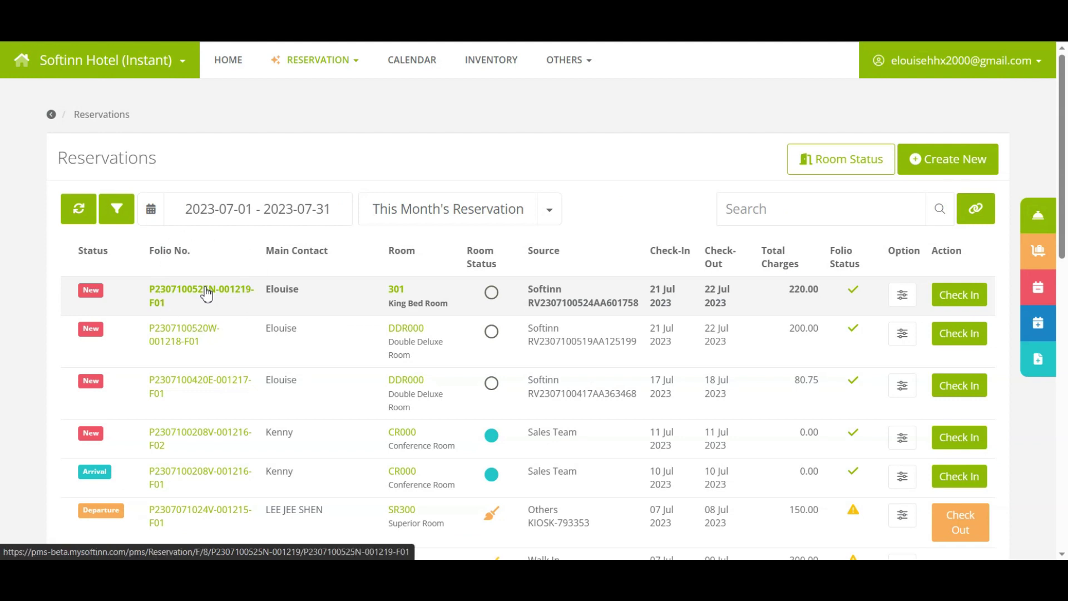
- Open a synced booking's folio to check its 220.00 payment
{"action": "left_click", "coordinate": [207, 291]}
{"action": "scroll", "coordinate": [677, 473], "scroll_direction": "down", "scroll_amount": 5}
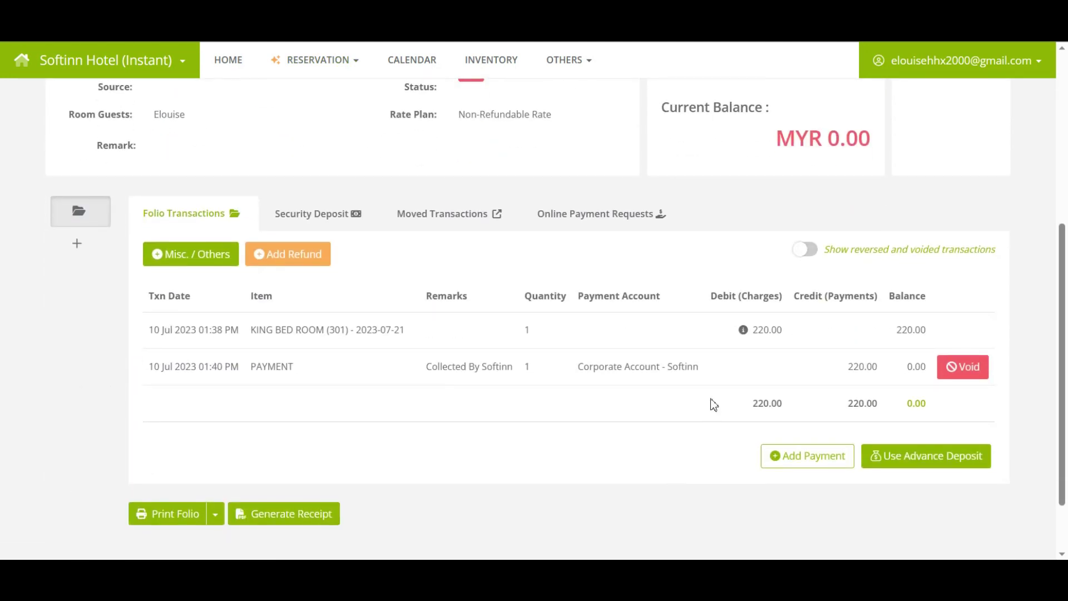
{"action": "left_click", "coordinate": [623, 383]}
{"action": "left_click", "coordinate": [628, 380]}
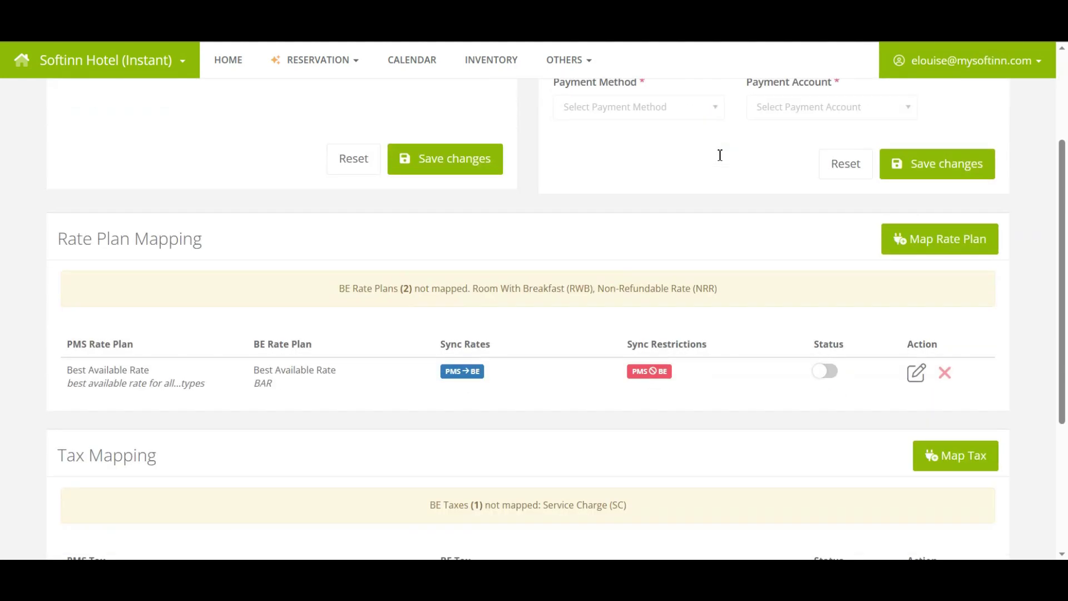
- Map PMS Non-Refundable Rate to BE Non-Refundable Rate with Sync Daily Rates enabled
{"action": "left_click", "coordinate": [198, 243]}
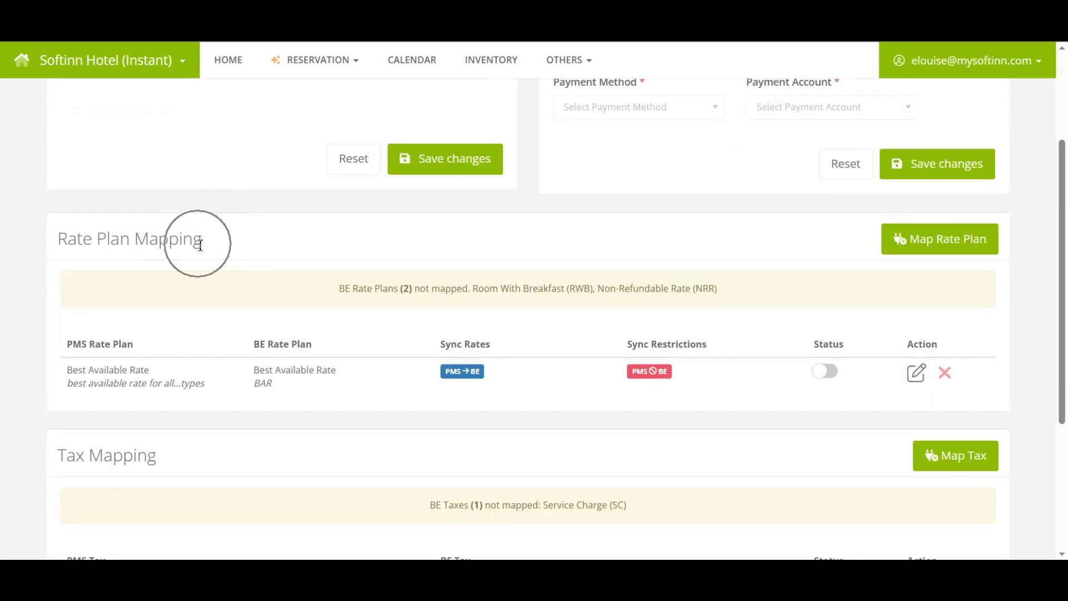
{"action": "scroll", "coordinate": [718, 396], "scroll_direction": "up", "scroll_amount": 2}
{"action": "left_click", "coordinate": [939, 318]}
{"action": "left_click", "coordinate": [522, 163]}
{"action": "type", "text": "non"}
{"action": "key", "text": "Return"}
{"action": "left_click", "coordinate": [479, 195]}
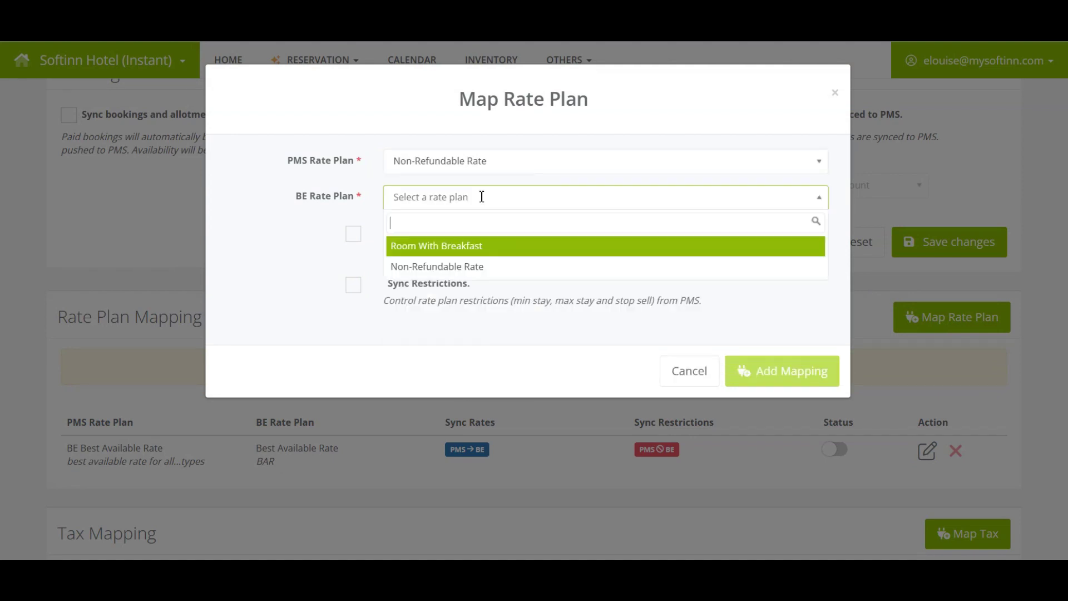
{"action": "left_click", "coordinate": [428, 265]}
{"action": "left_click", "coordinate": [353, 234]}
{"action": "left_click", "coordinate": [772, 368]}
{"action": "left_click", "coordinate": [582, 384]}
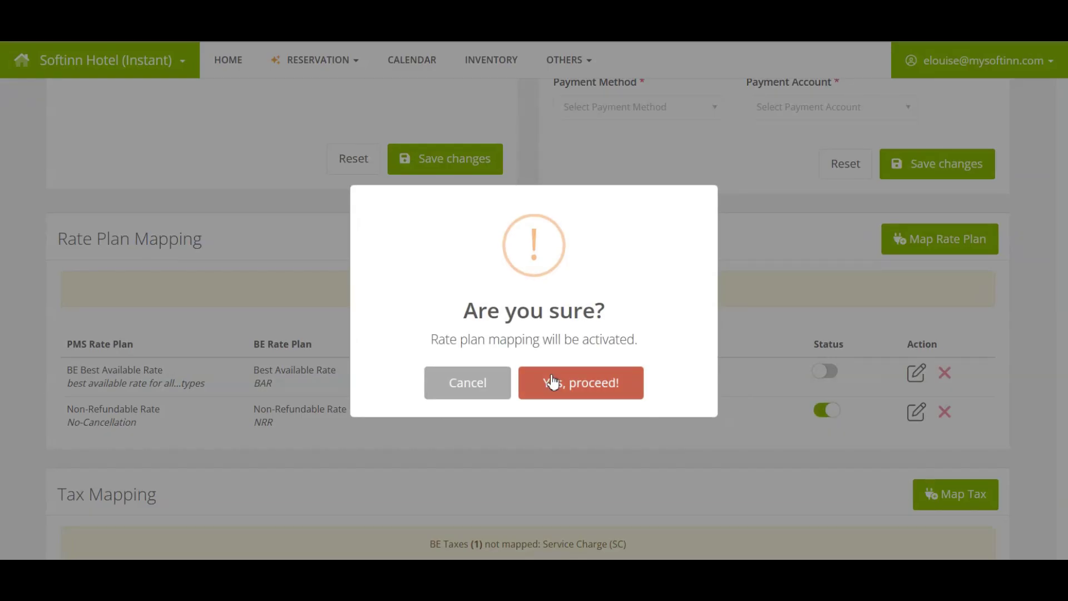
- Switch the Non-Refundable Rate mapping's status on, then open a booking's folio
{"action": "left_click", "coordinate": [615, 382]}
{"action": "left_click", "coordinate": [535, 388]}
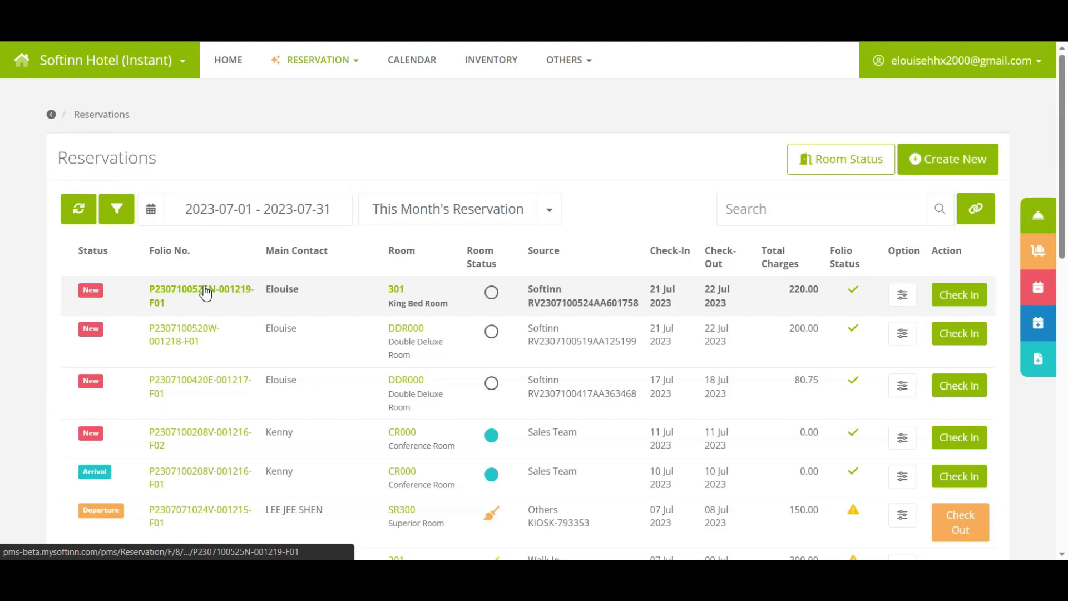
{"action": "left_click", "coordinate": [205, 293]}
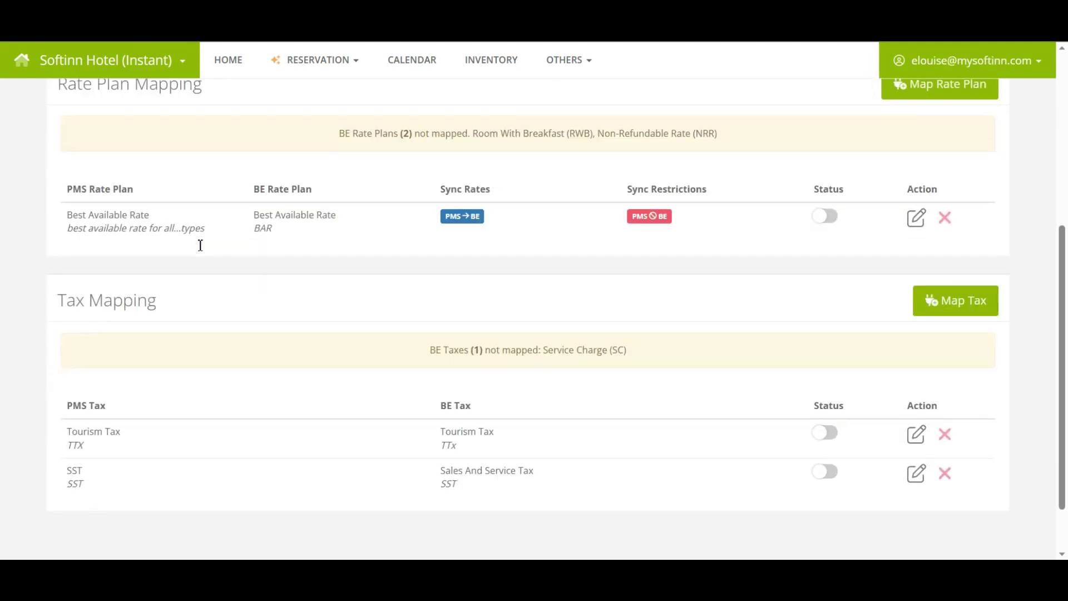
- Add a tax mapping from PMS Service Charge (ST) to BE Service Charge
{"action": "scroll", "coordinate": [200, 245], "scroll_direction": "down", "scroll_amount": 1}
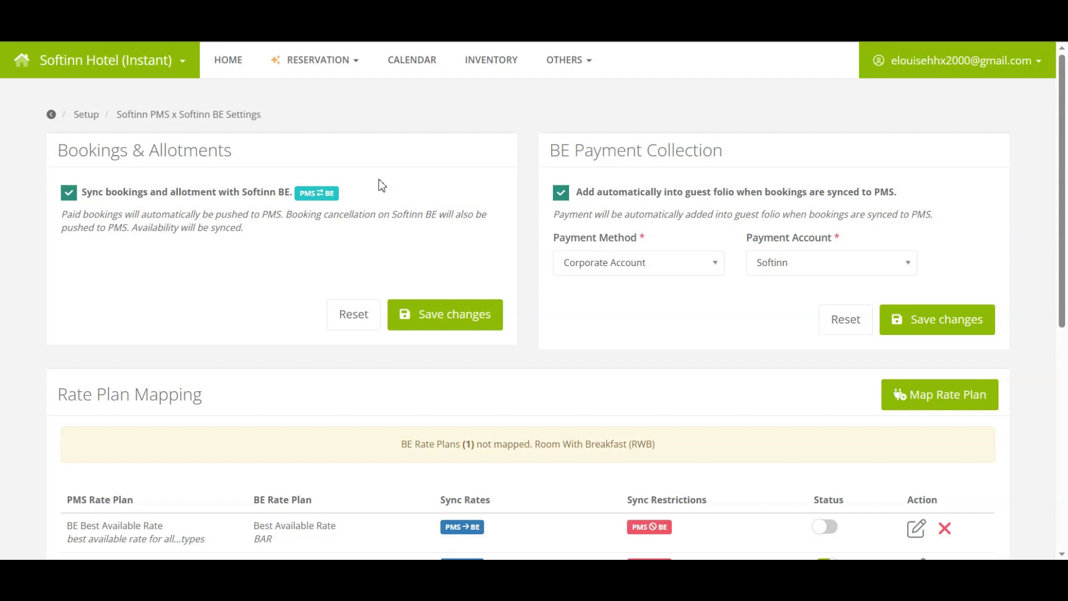
{"action": "scroll", "coordinate": [899, 252], "scroll_direction": "down", "scroll_amount": 6}
{"action": "left_click", "coordinate": [946, 234]}
{"action": "left_click", "coordinate": [549, 161]}
{"action": "left_click", "coordinate": [509, 201]}
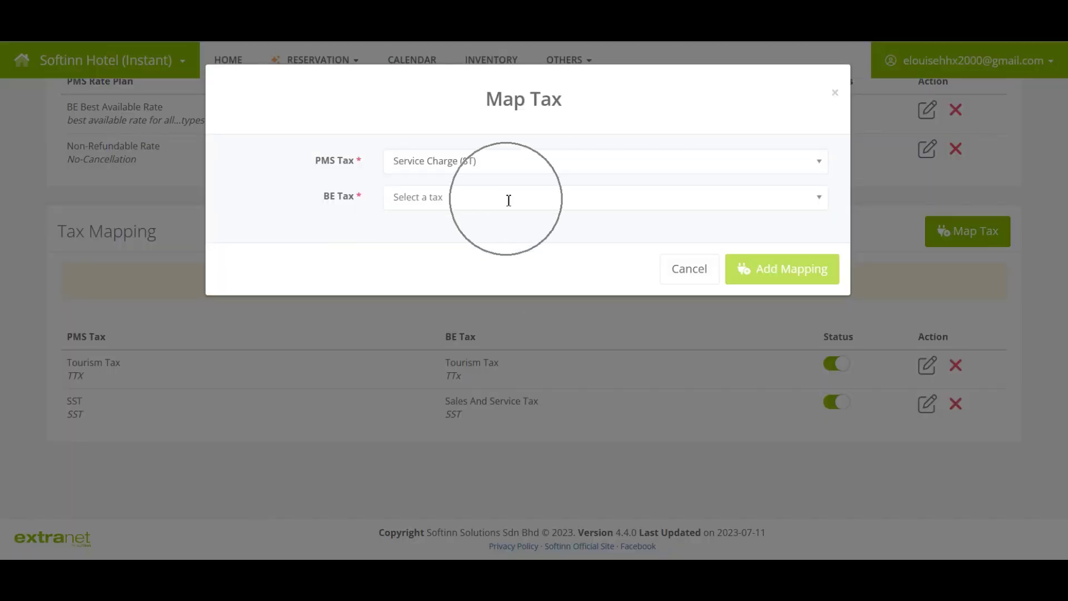
{"action": "left_click", "coordinate": [471, 235]}
{"action": "left_click", "coordinate": [782, 268]}
{"action": "left_click", "coordinate": [593, 392]}
- Activate the Service Charge tax mapping, then open a booking's folio
{"action": "left_click", "coordinate": [827, 403]}
{"action": "key", "text": "Return"}
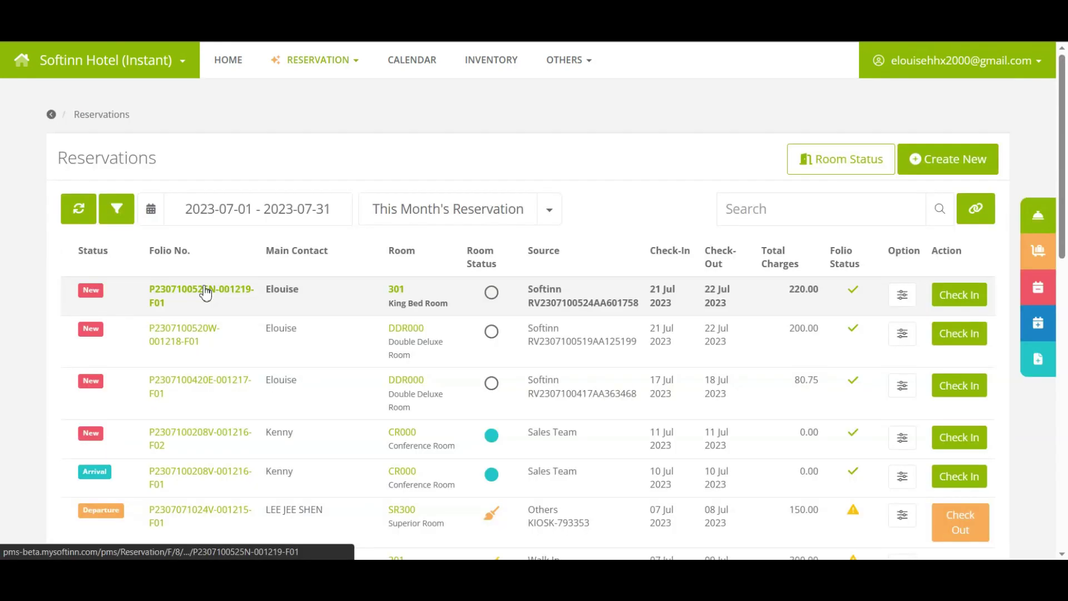
{"action": "left_click", "coordinate": [205, 291]}
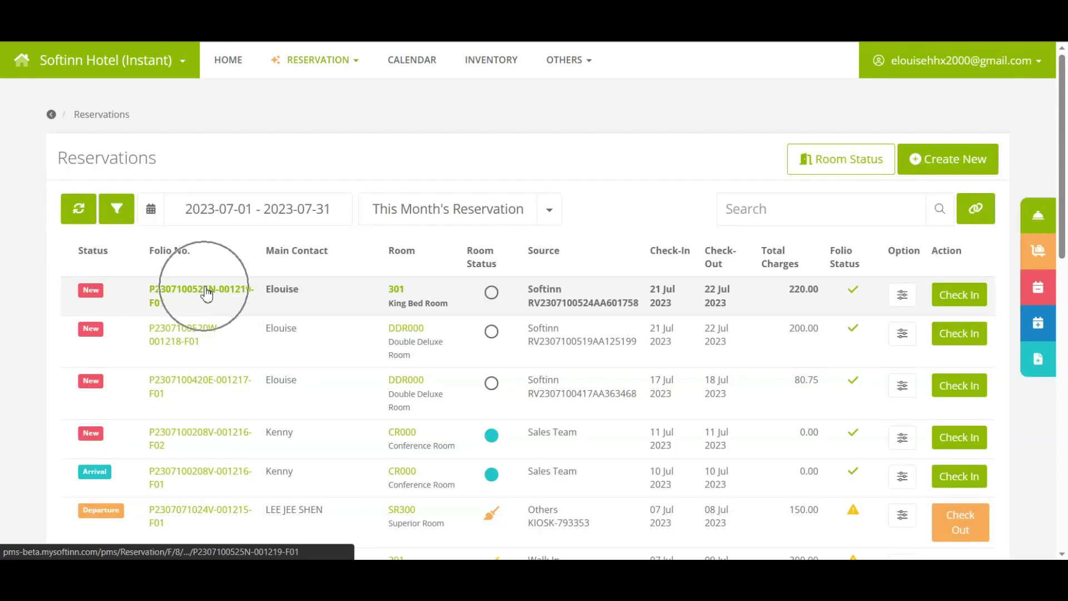
{"action": "scroll", "coordinate": [672, 469], "scroll_direction": "down", "scroll_amount": 4}
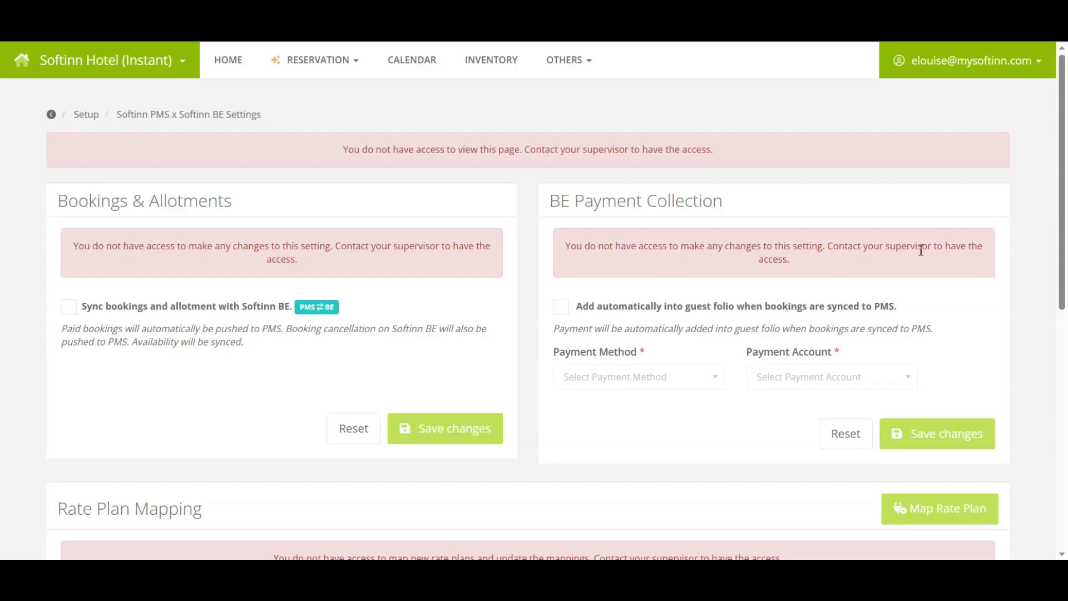
{"action": "left_click", "coordinate": [920, 248]}
{"action": "scroll", "coordinate": [921, 250], "scroll_direction": "down", "scroll_amount": 3}
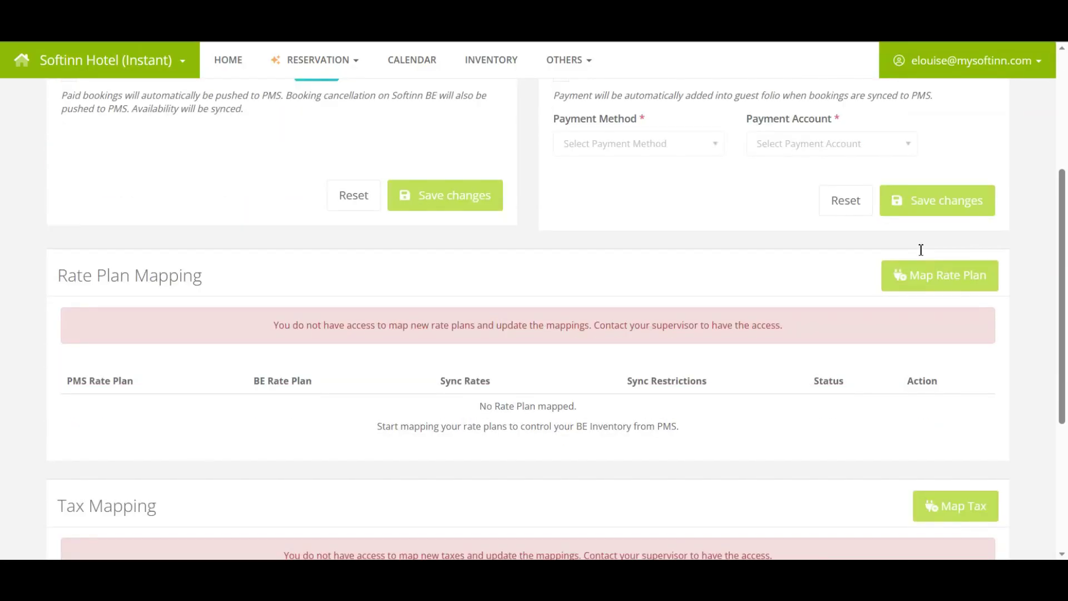
{"action": "left_click", "coordinate": [919, 248]}
{"action": "scroll", "coordinate": [919, 248], "scroll_direction": "down", "scroll_amount": 3}
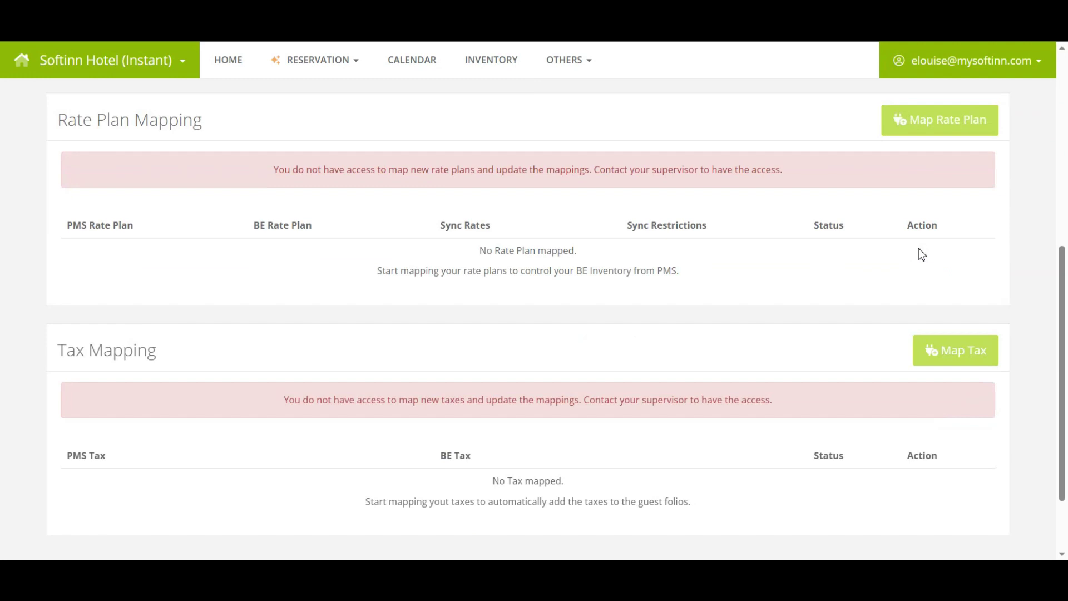
{"action": "left_click", "coordinate": [914, 307]}
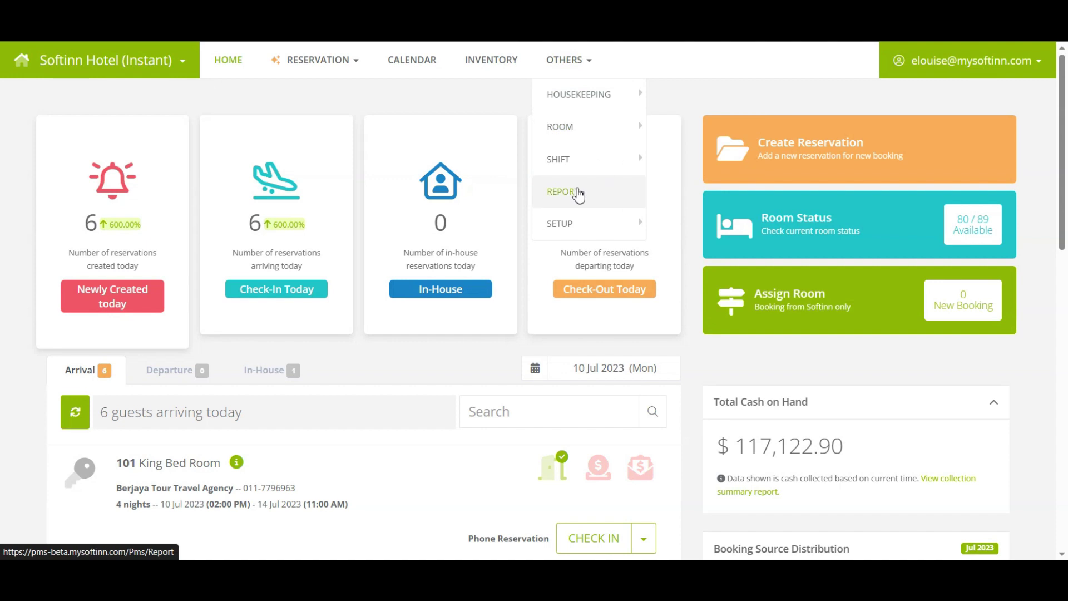
- Open the Activity Log showing PMS x BE sync events for 2023-07-10
{"action": "left_click", "coordinate": [579, 189]}
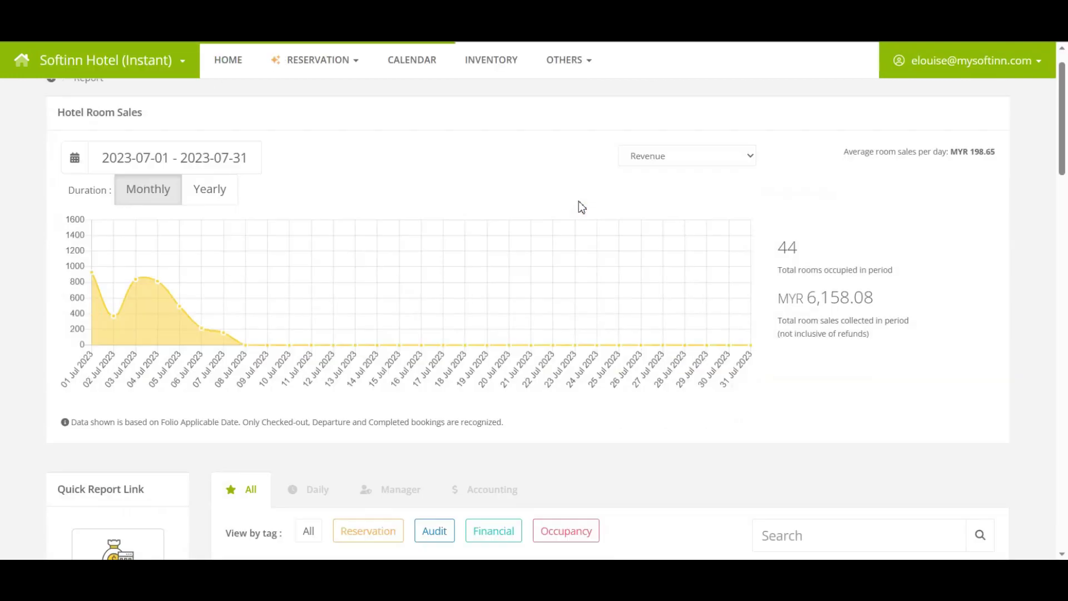
{"action": "scroll", "coordinate": [578, 201], "scroll_direction": "down", "scroll_amount": 6}
{"action": "scroll", "coordinate": [581, 209], "scroll_direction": "down", "scroll_amount": 5}
{"action": "left_click", "coordinate": [331, 265]}
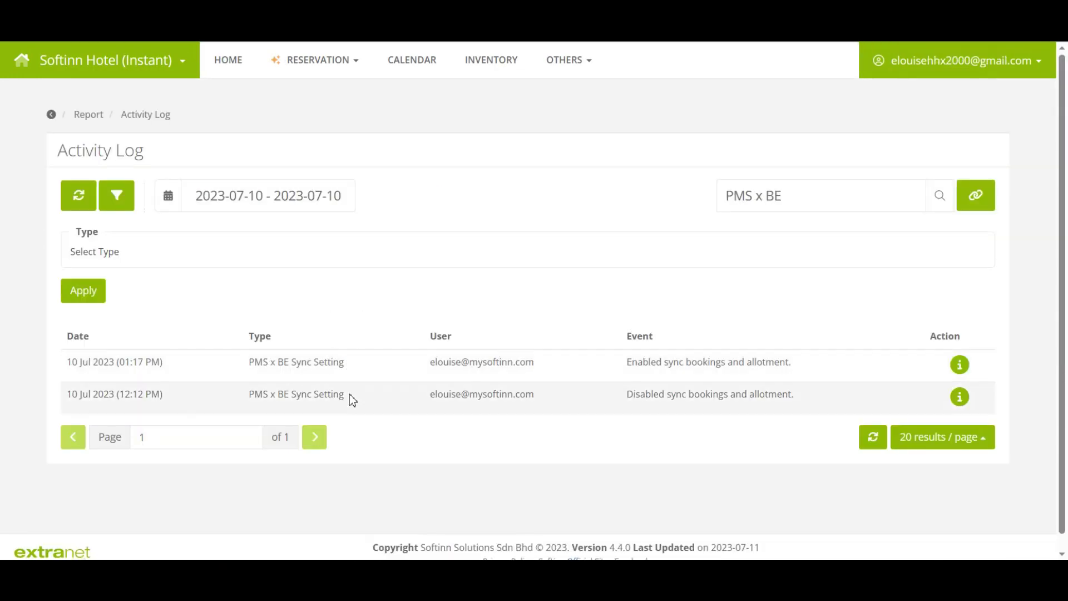
{"action": "left_click", "coordinate": [349, 396]}
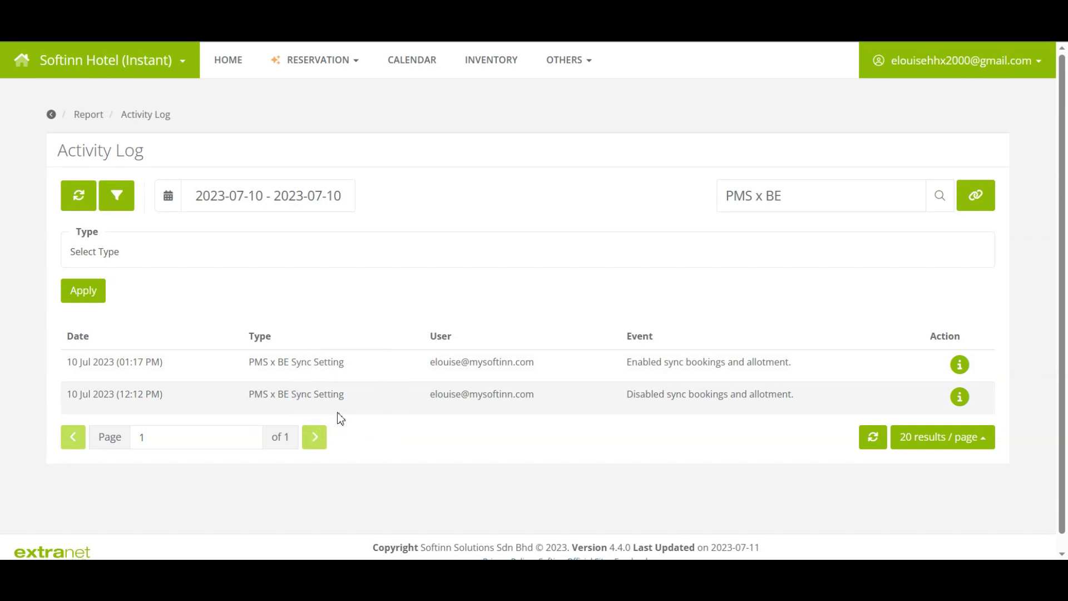